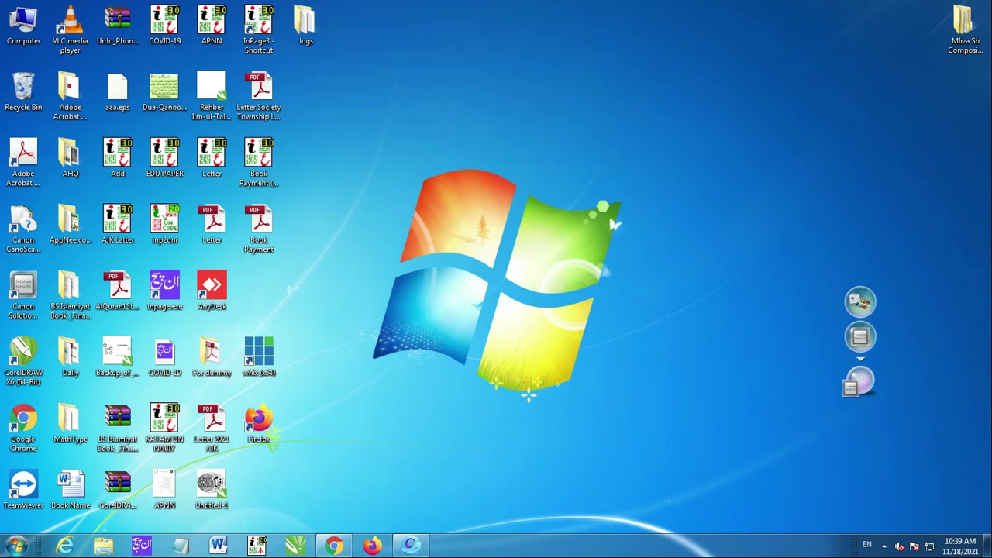
Launch vMix from the desktop and maximize its window.
right_click(421, 119)
left_click(465, 155)
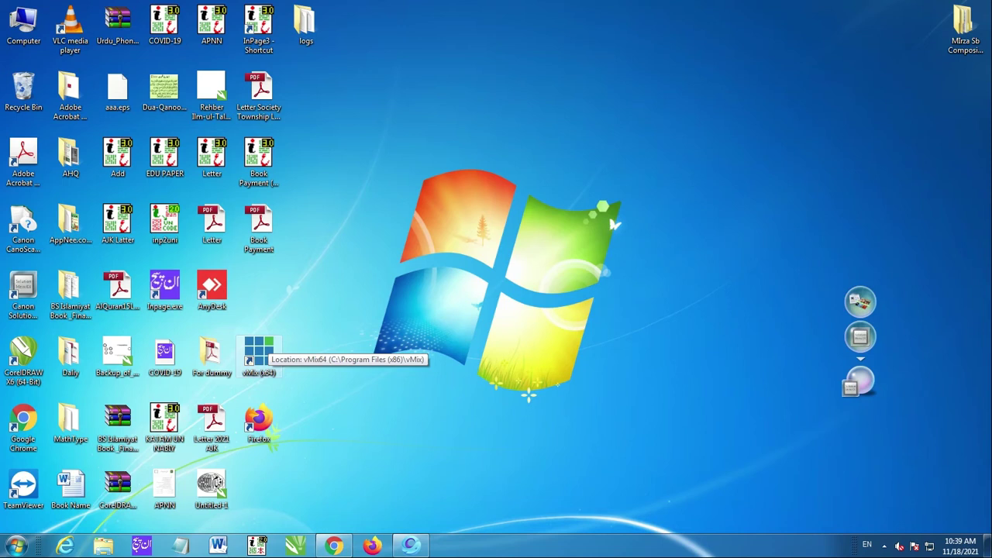
double_click(259, 355)
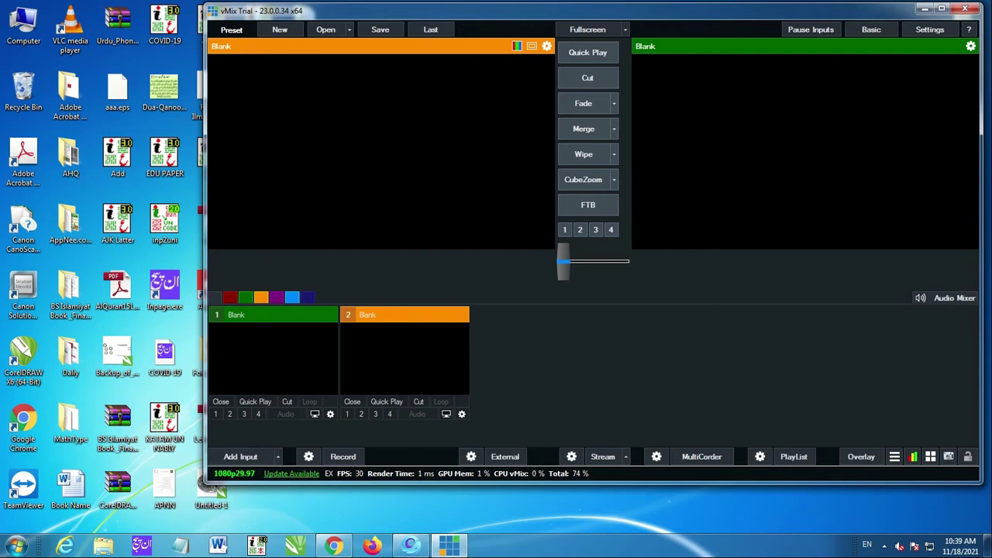
left_click_drag(205, 485, 212, 457)
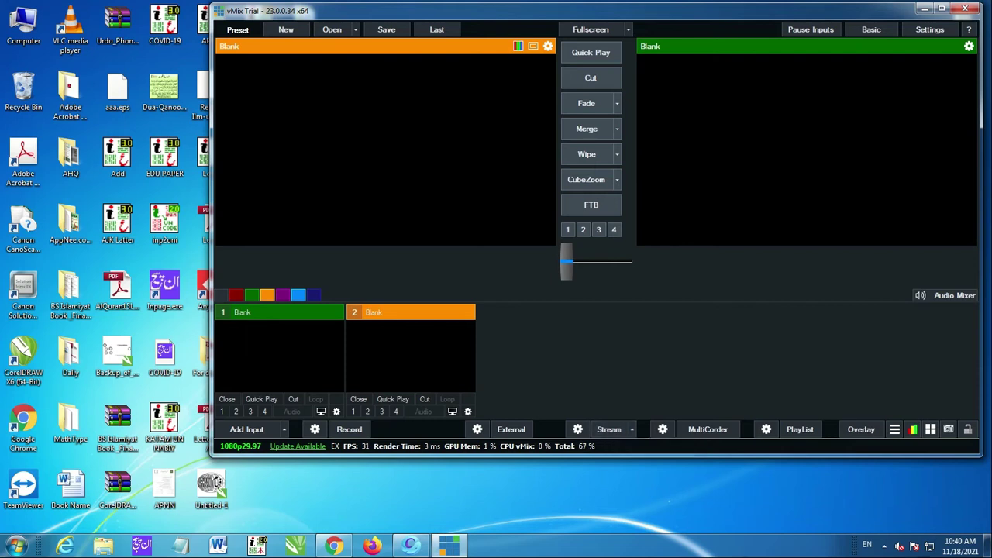
key("super+Up")
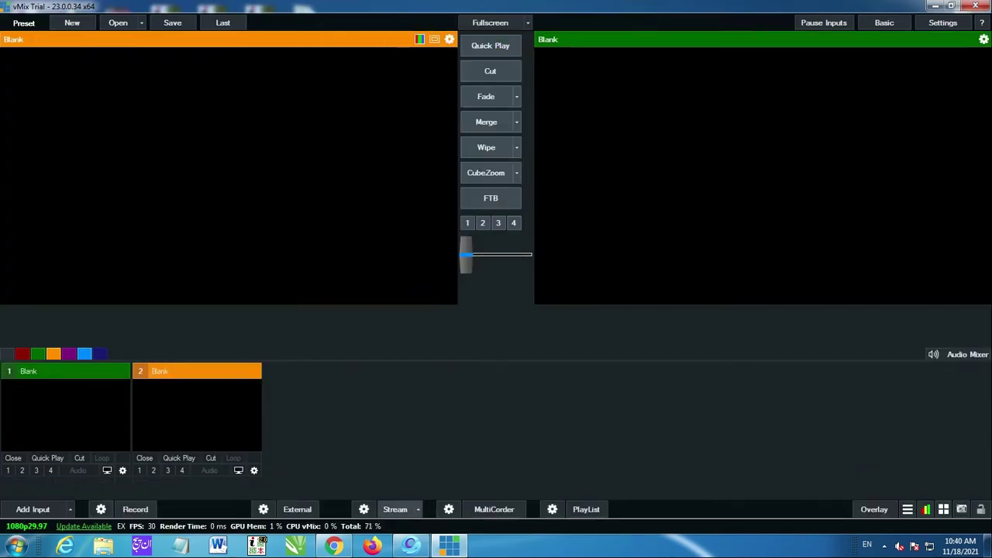
Open the streaming settings and bring the Streaming Settings dialog to the front.
left_click(364, 509)
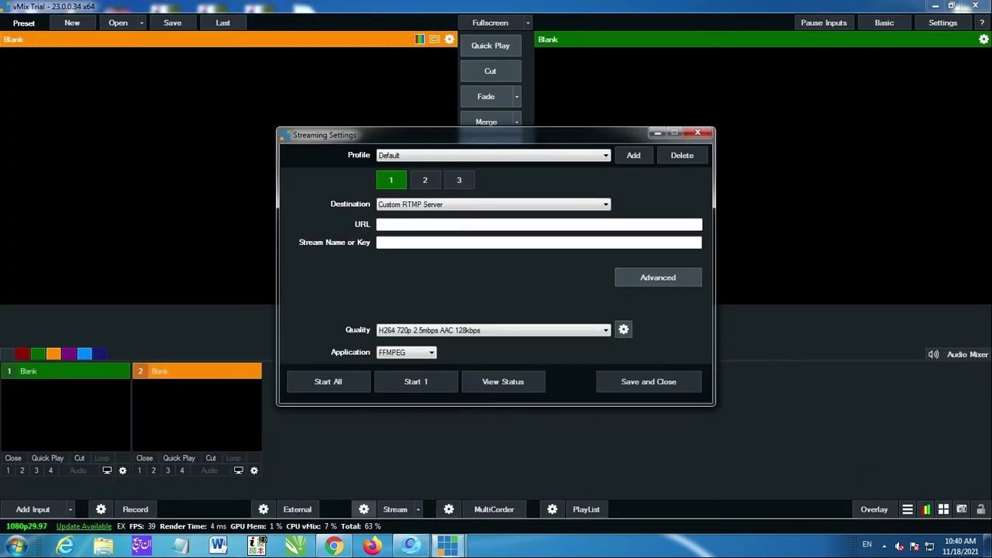
key("Escape")
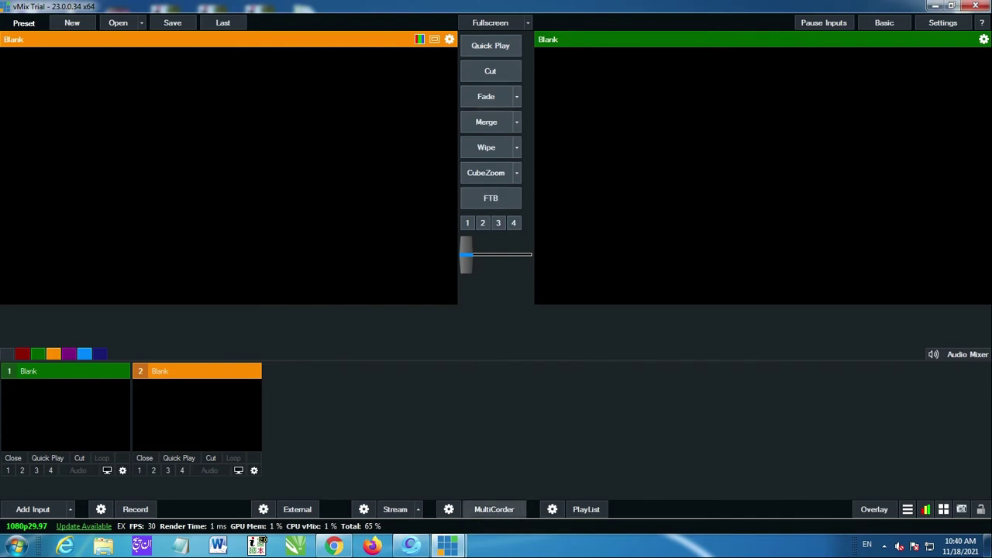
mouse_move(447, 547)
left_click(516, 475)
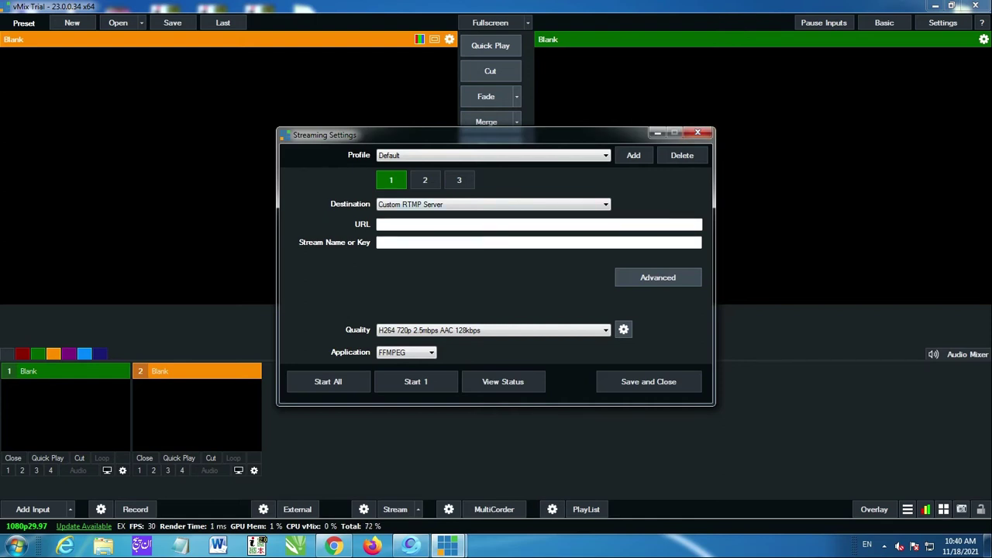
Switch to YouTube Studio in Chrome and open the Go live streaming page.
left_click(334, 547)
left_click_drag(232, 148, 183, 145)
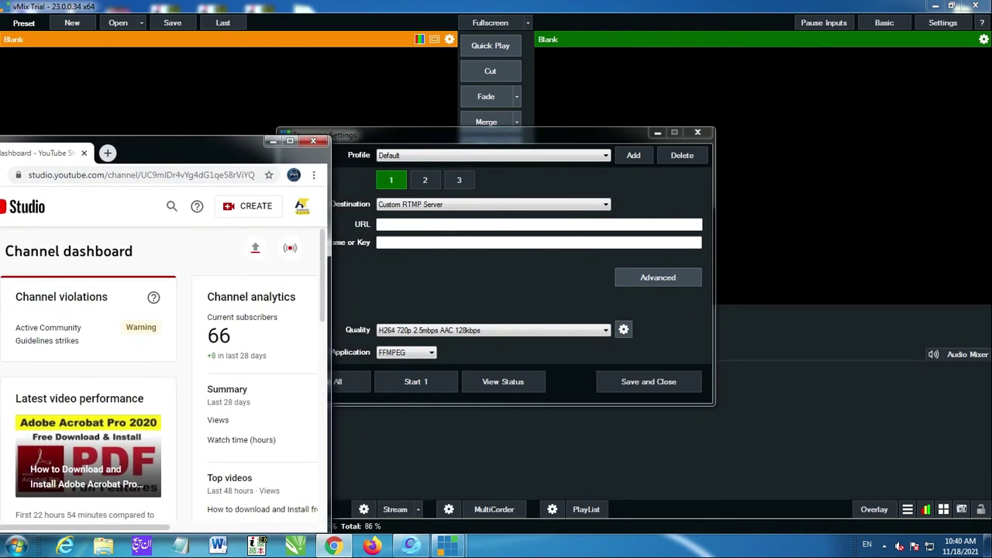
left_click(248, 206)
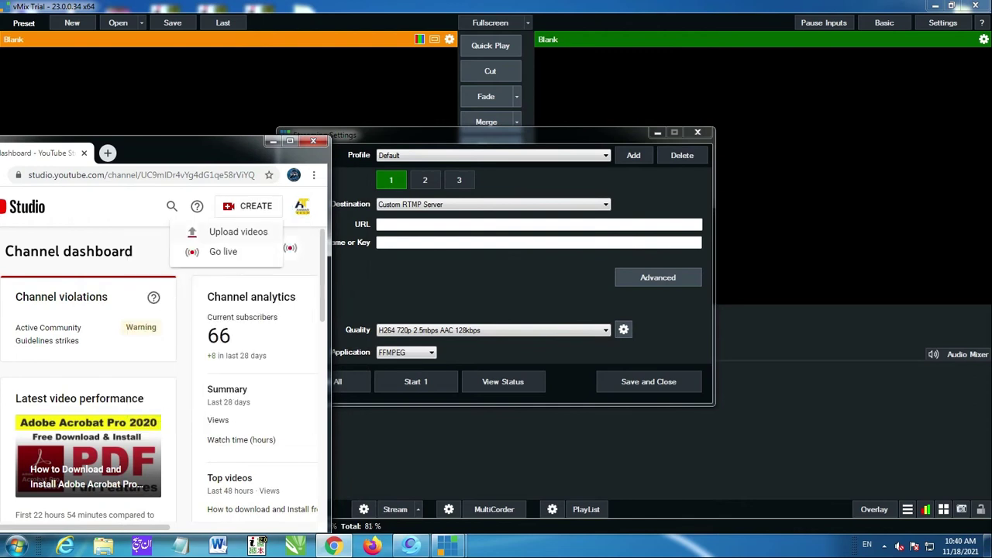
left_click(223, 251)
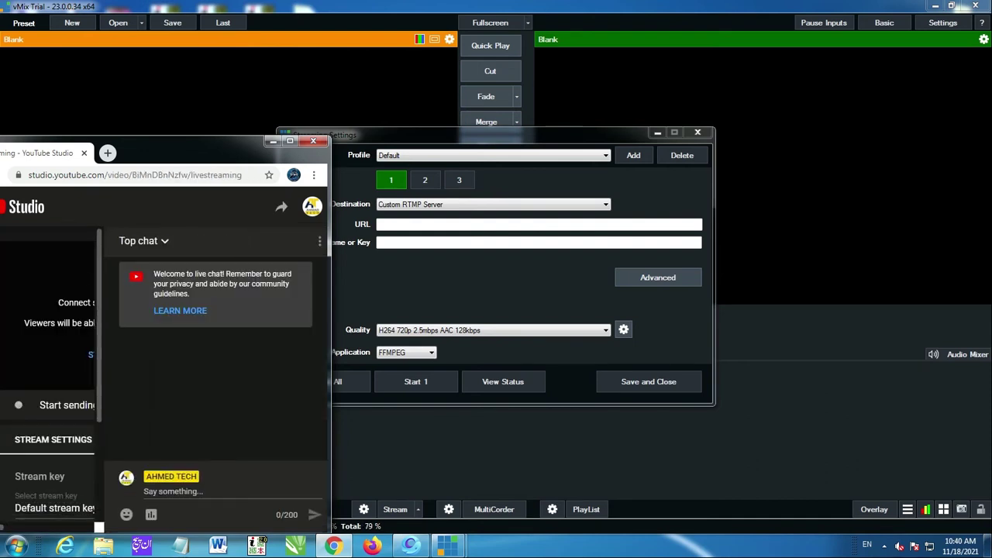
Move the Streaming Settings dialog aside and widen the YouTube Studio window so both can be used together.
left_click_drag(482, 135, 738, 27)
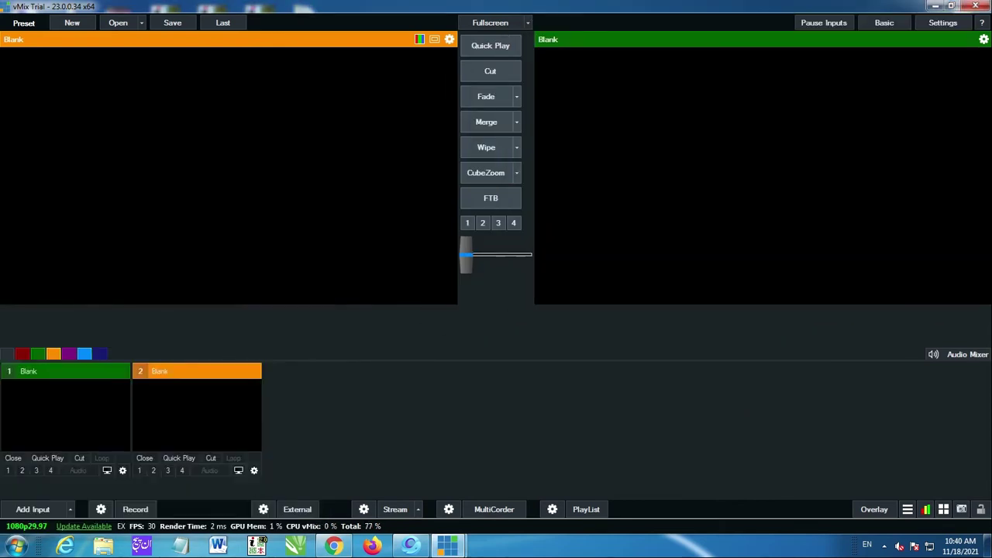
mouse_move(448, 547)
left_click(516, 476)
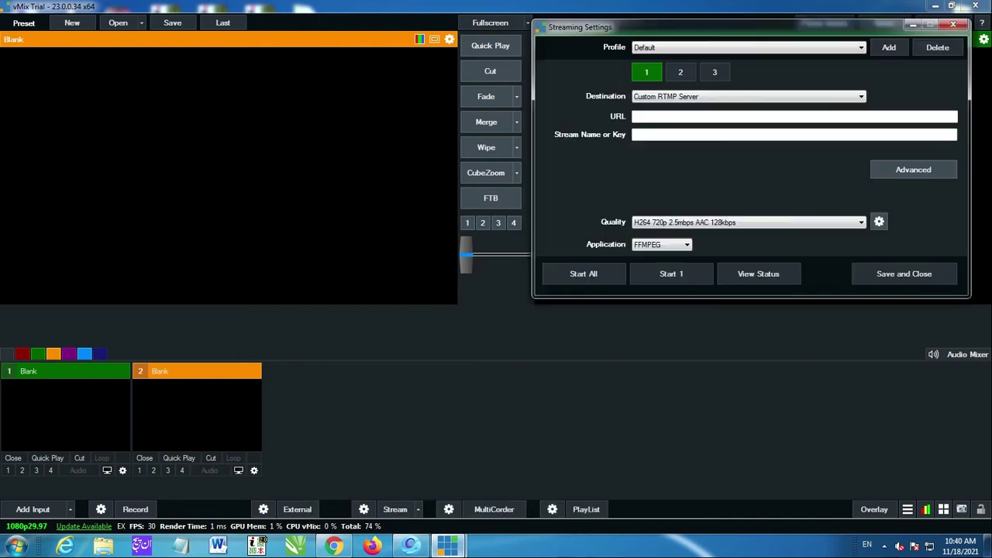
left_click(333, 547)
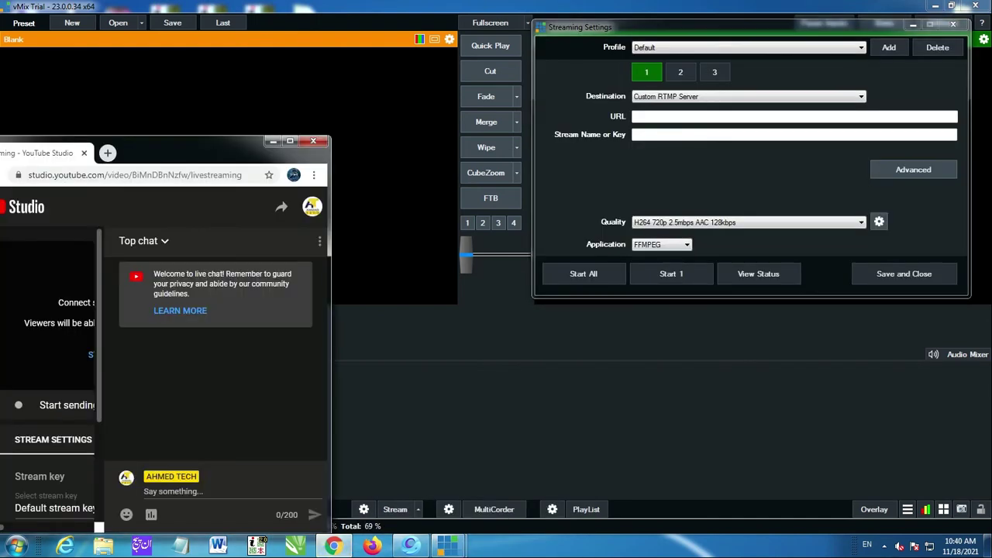
left_click_drag(330, 333, 670, 334)
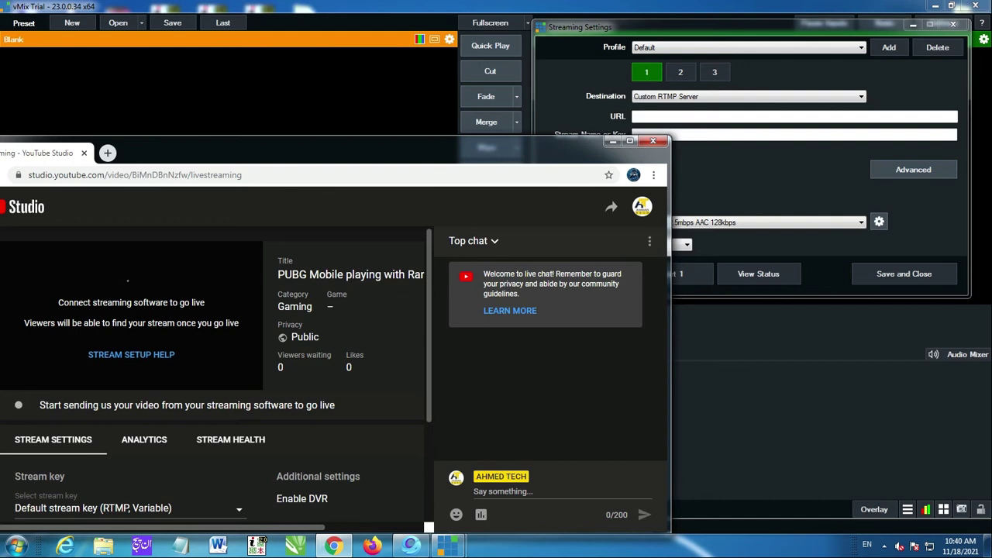
Copy the stream key and stream URL from YouTube Studio into the matching fields of vMix streaming destination 1.
scroll(213, 372, "down", 1)
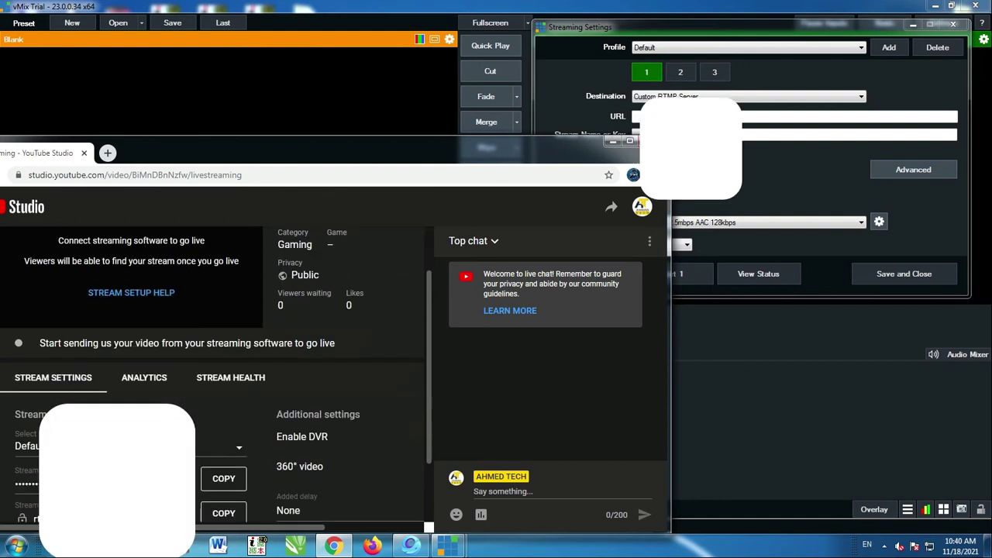
scroll(213, 372, "down", 1)
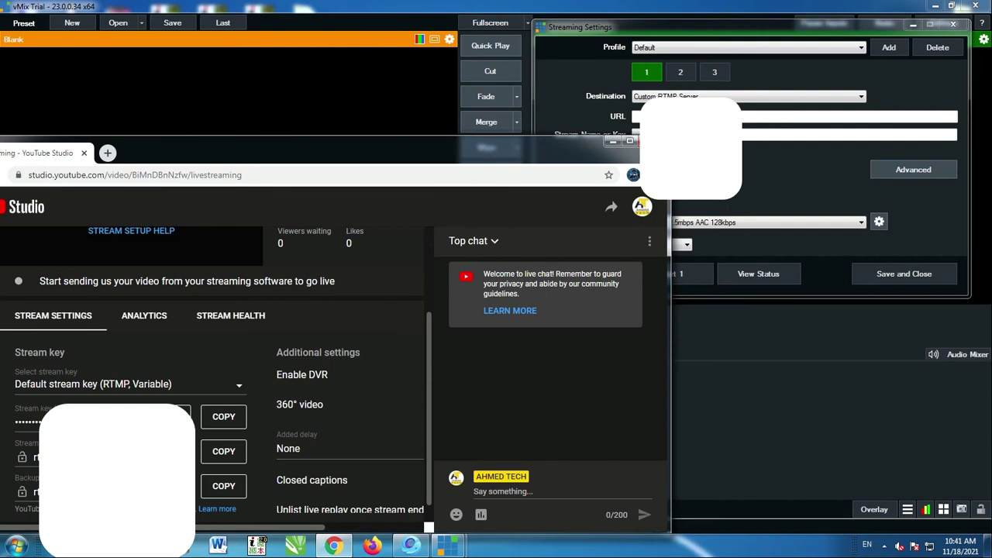
left_click(223, 416)
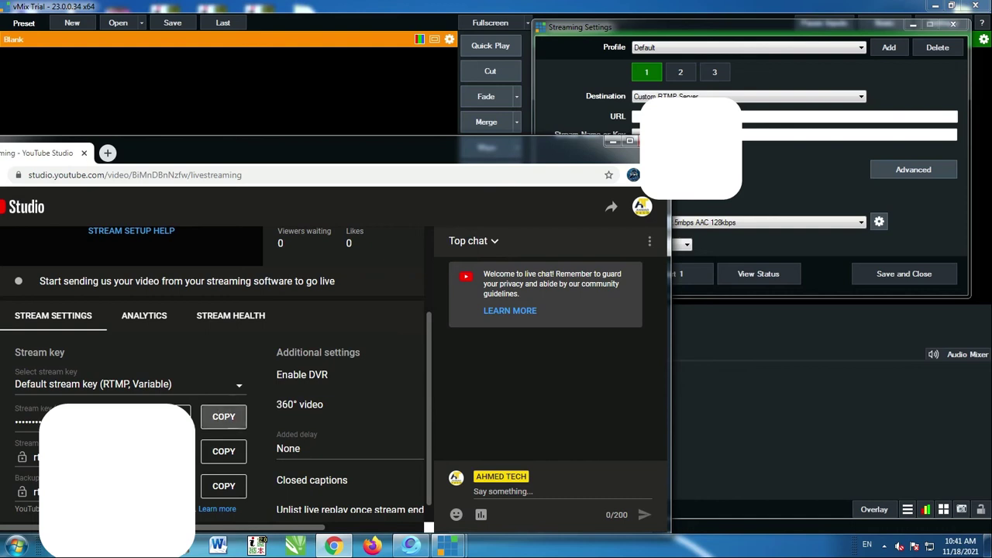
left_click(746, 135)
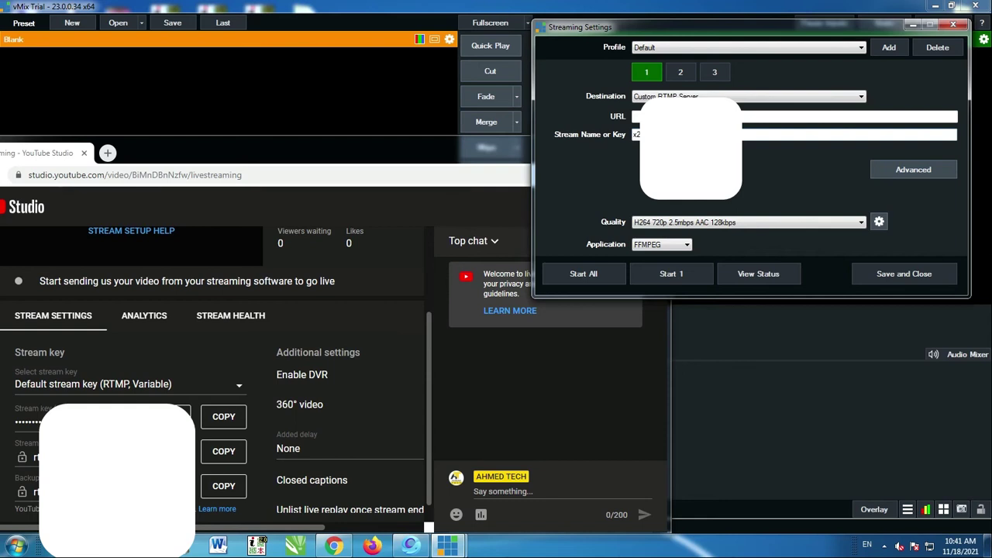
left_click(223, 452)
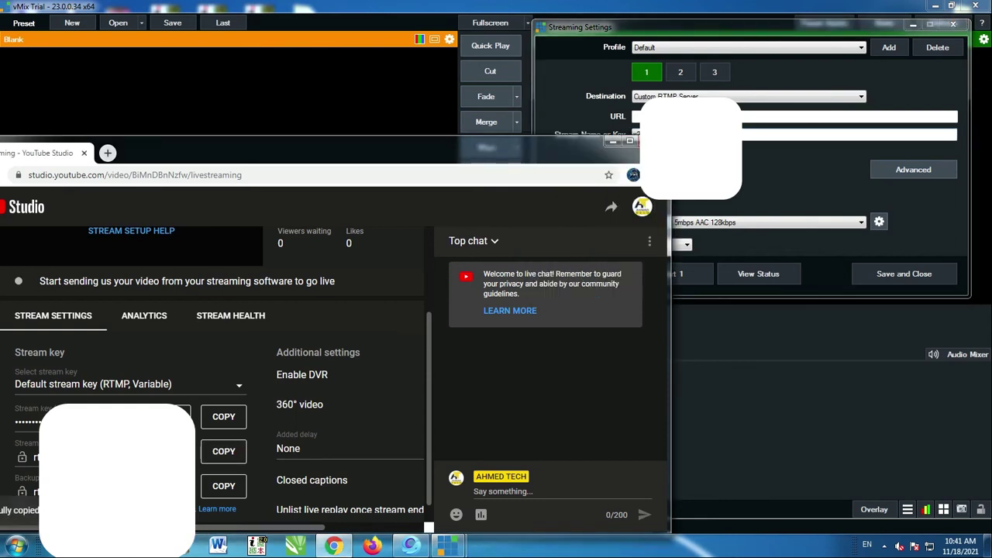
left_click(636, 116)
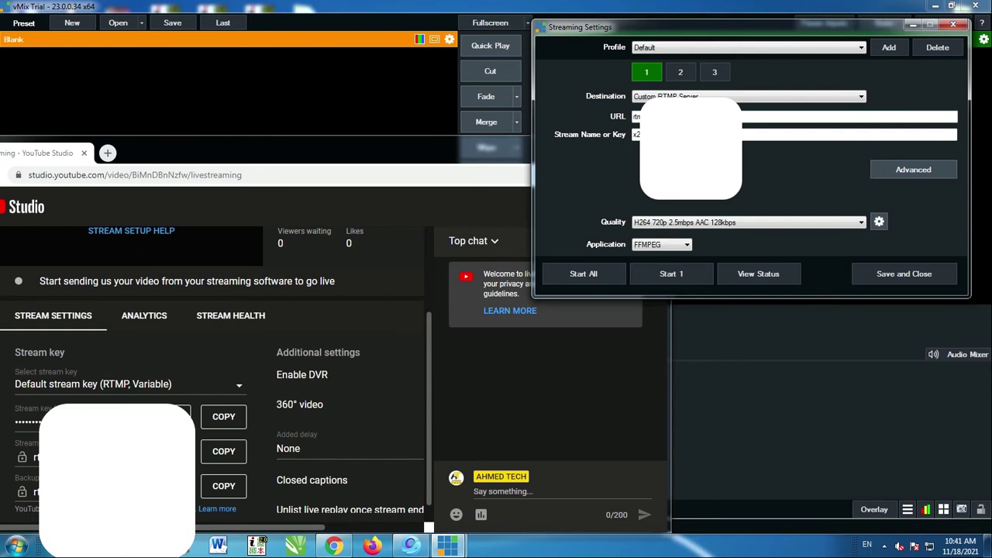
Narrow the YouTube Studio window, save and close the vMix streaming settings, and minimize the browser.
key("alt+Tab")
scroll(213, 372, "up", 3)
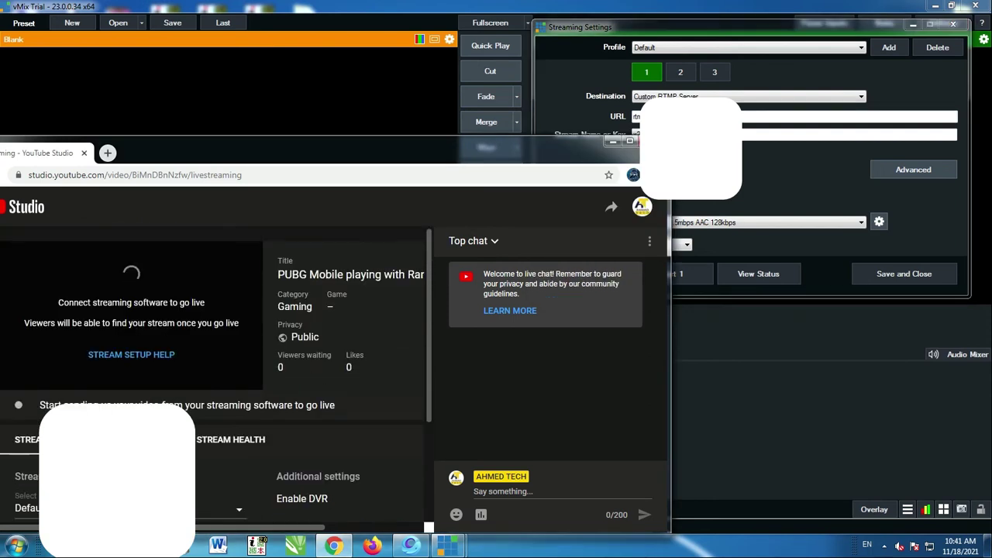
left_click_drag(672, 334, 512, 333)
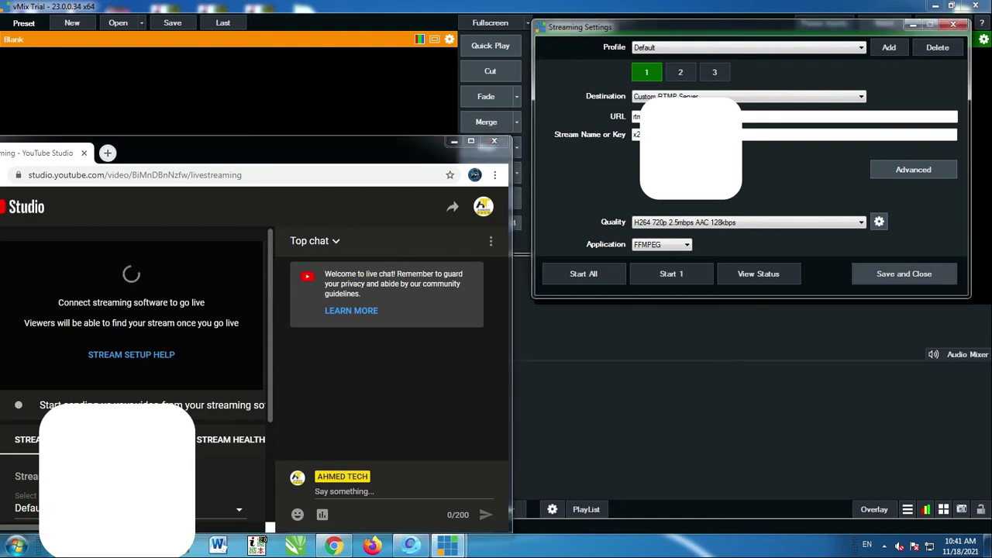
left_click(904, 274)
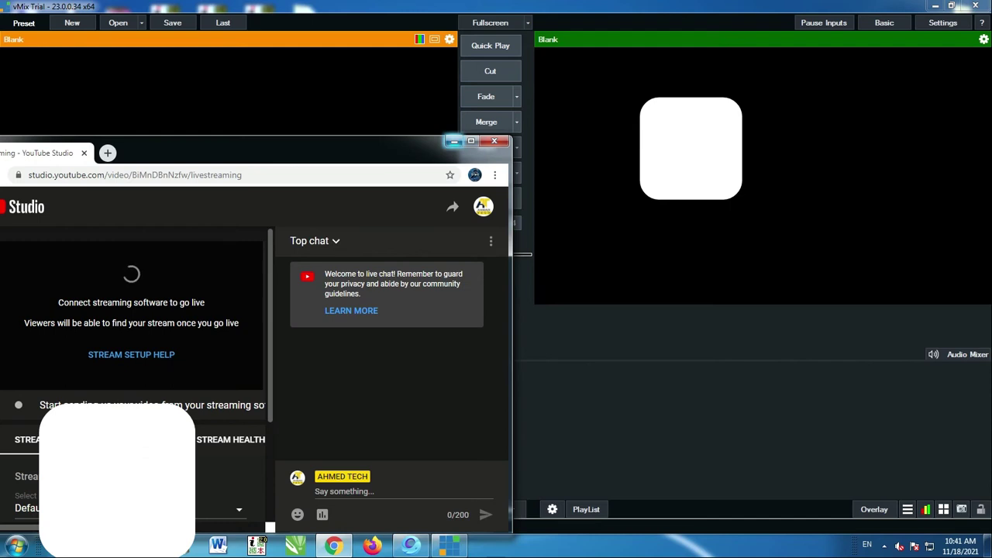
left_click(454, 141)
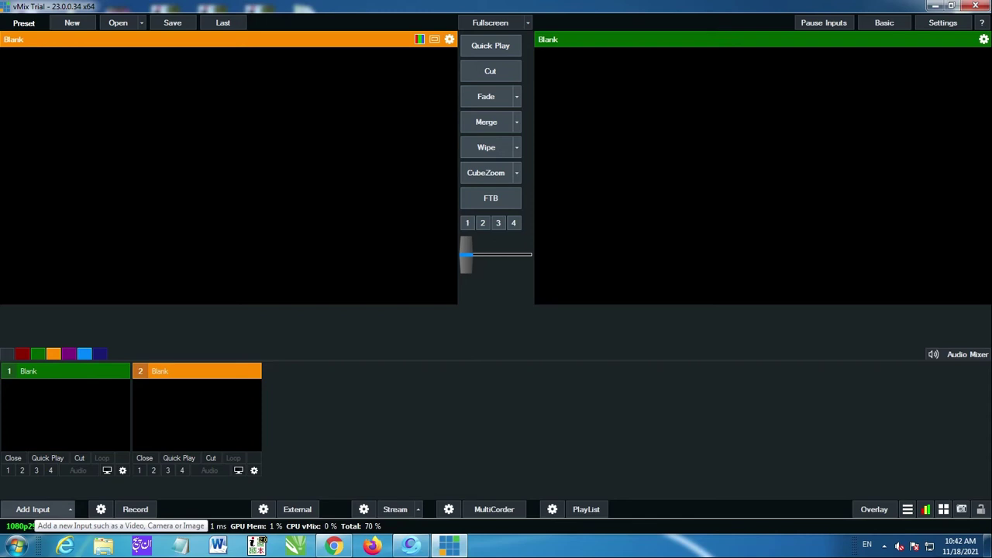
Add the Gameloop window as a local desktop capture input.
left_click(32, 509)
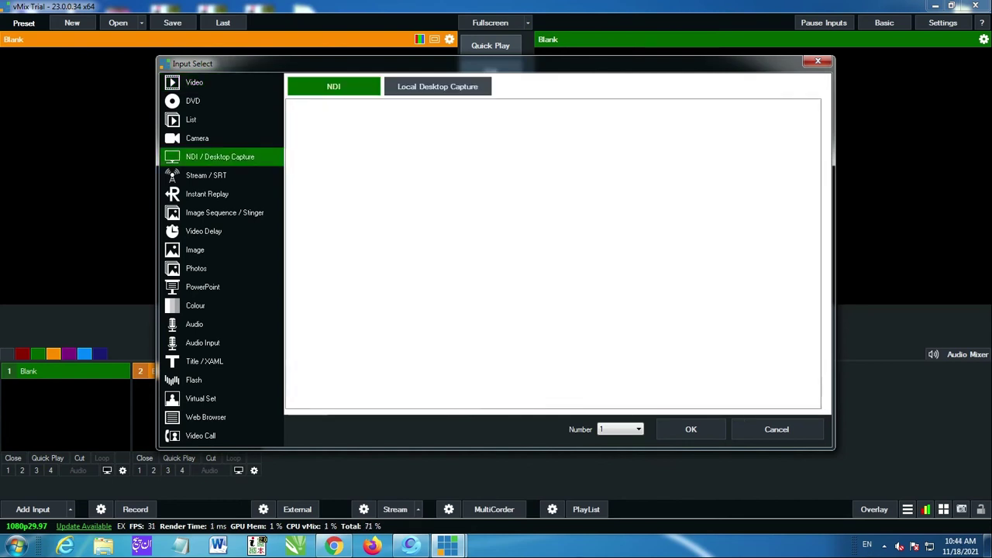
left_click(437, 86)
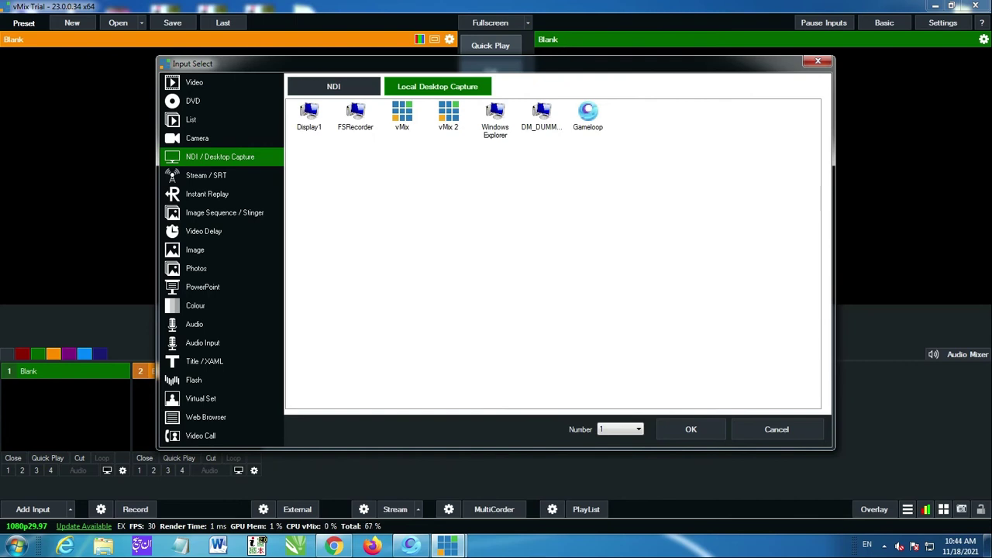
left_click(588, 116)
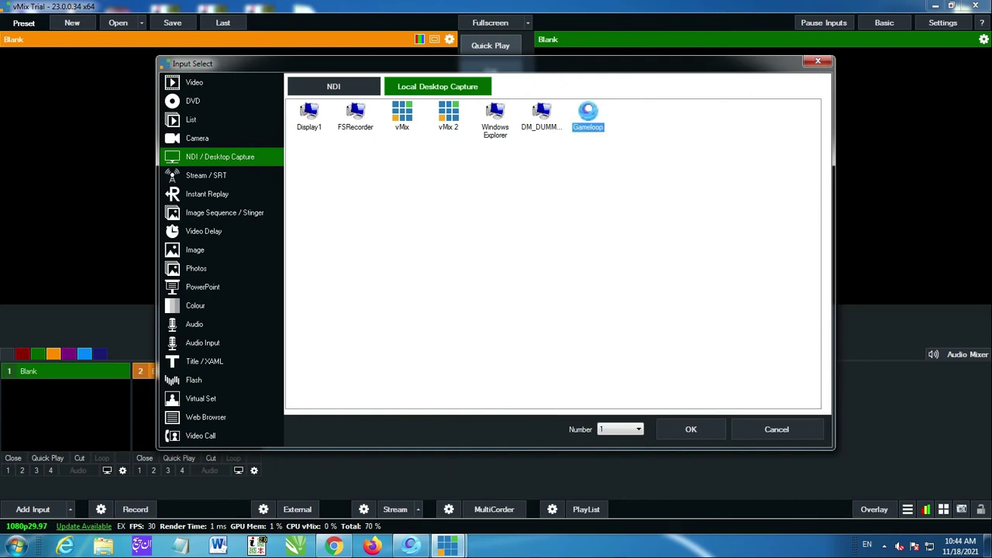
key("Return")
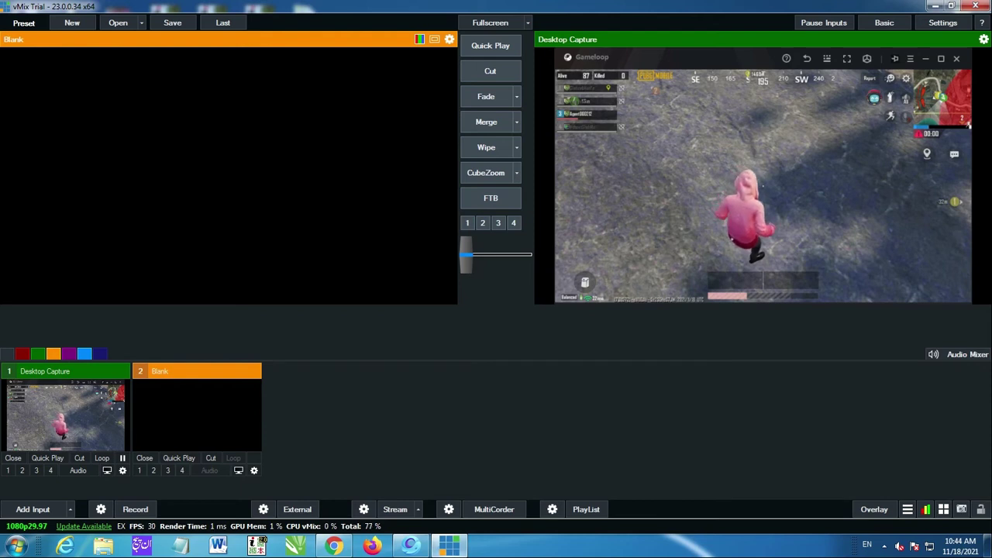
Switch to Gameloop, make the game full screen, and check its captured picture in vMix.
left_click(411, 546)
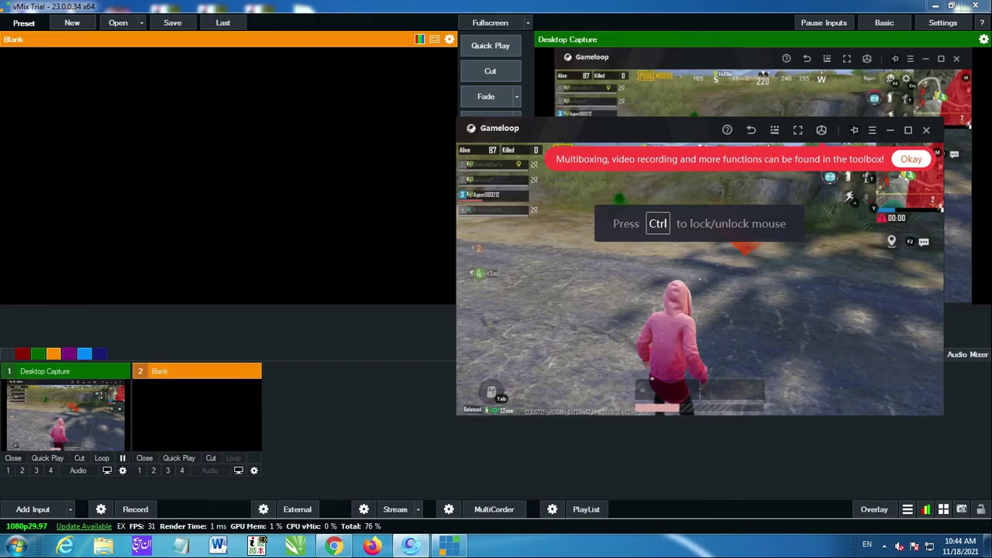
key("F11")
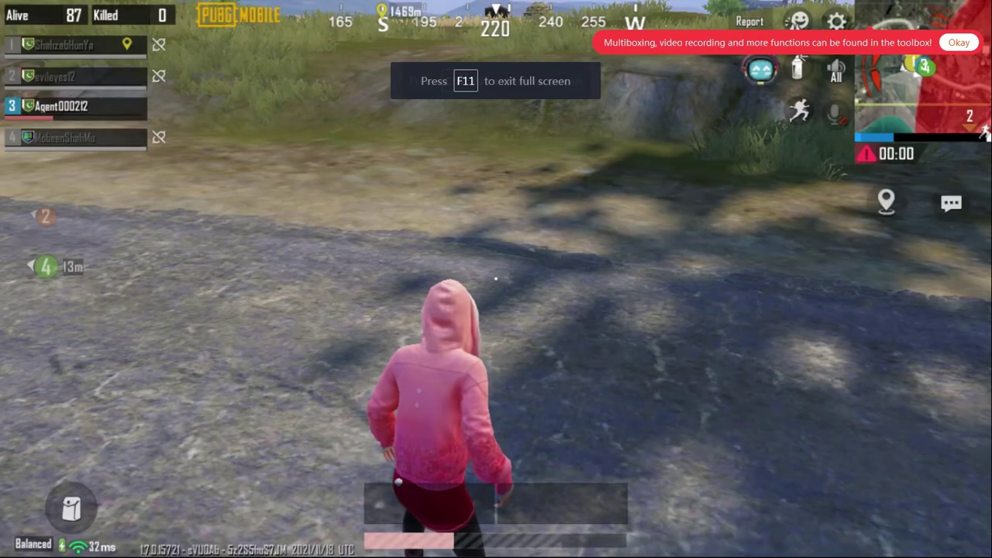
key("alt+Tab")
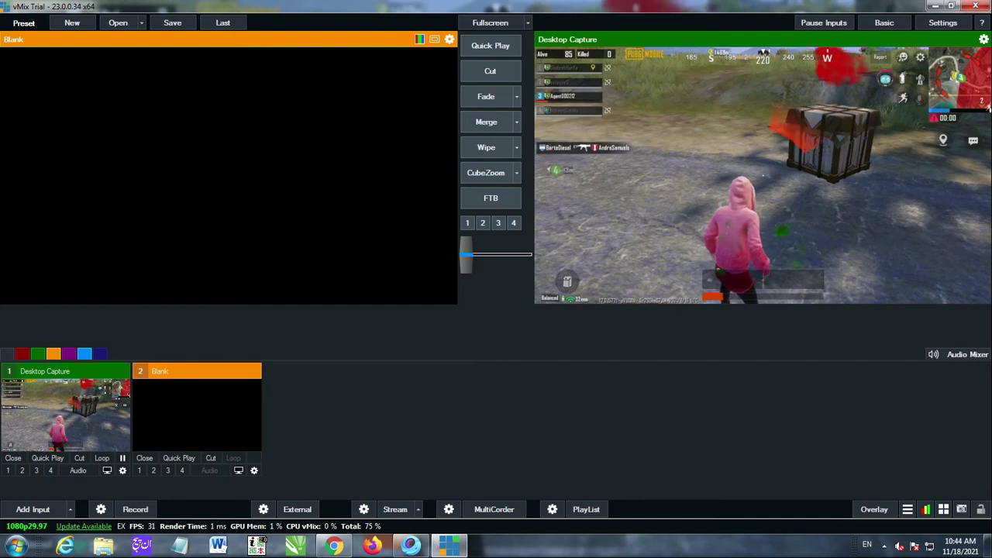
mouse_move(333, 546)
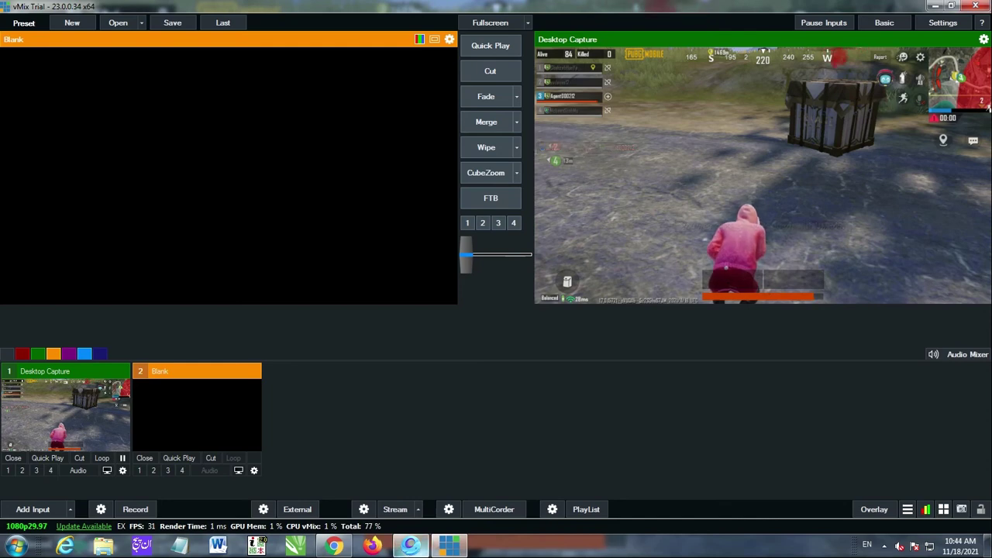
left_click(411, 547)
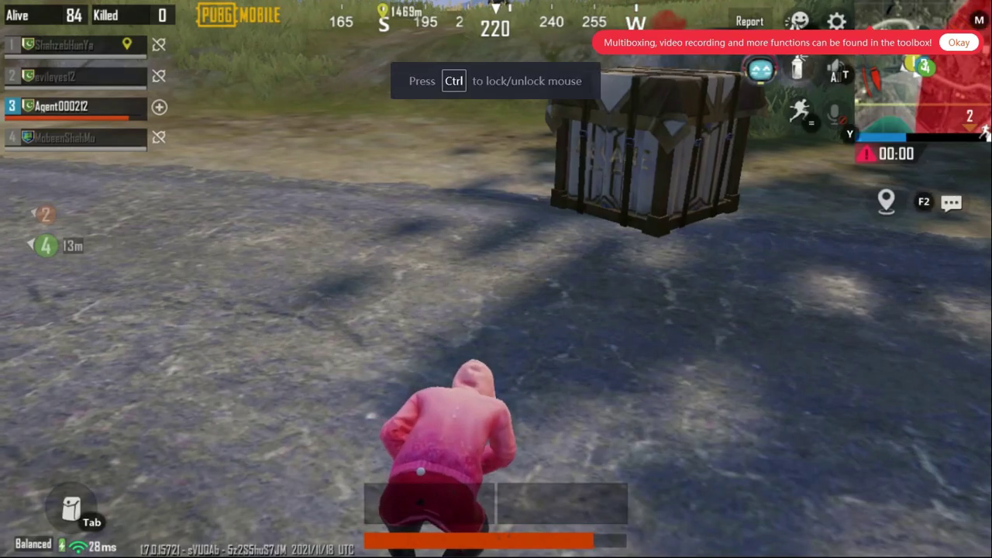
key("alt+Tab")
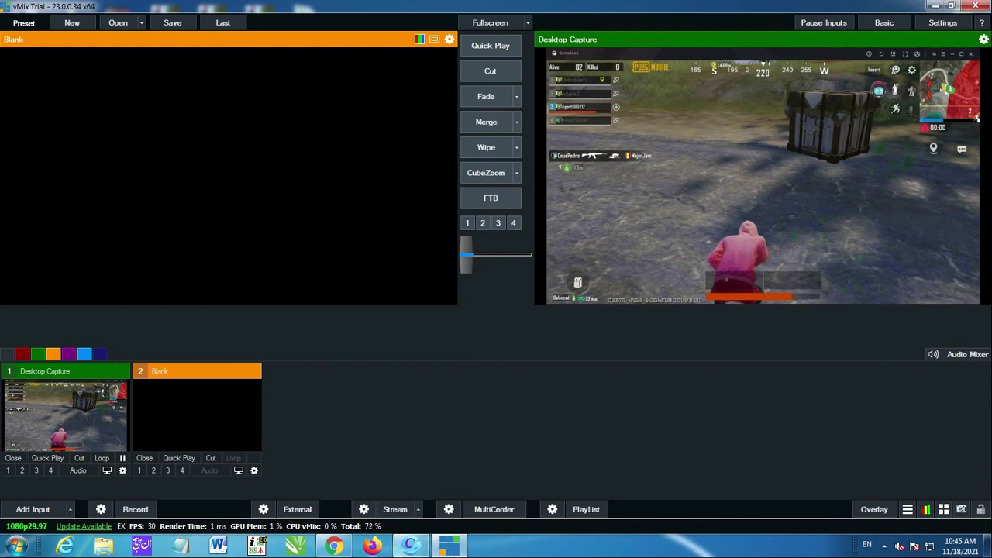
Check the YouTube Studio live streaming page in the browser and return to vMix.
left_click(333, 547)
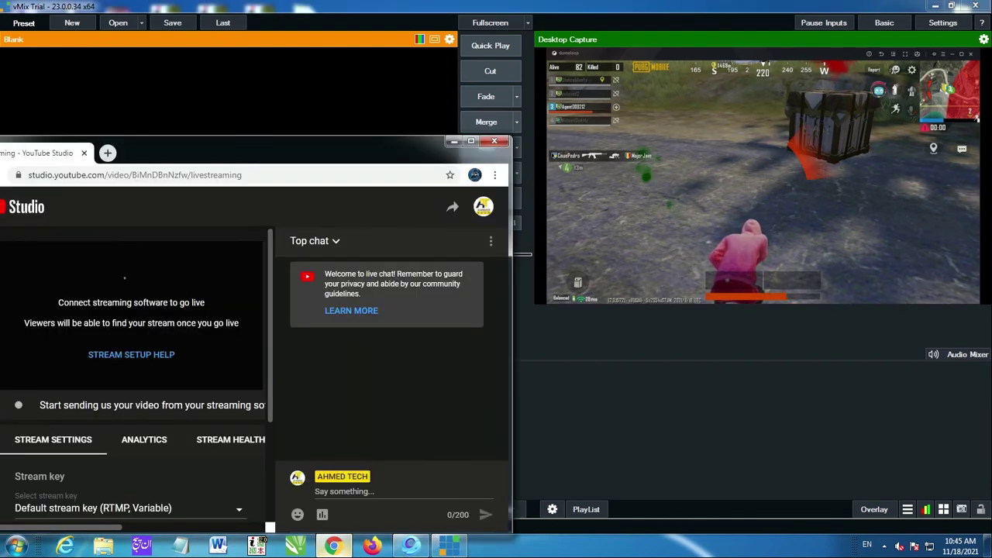
left_click(333, 546)
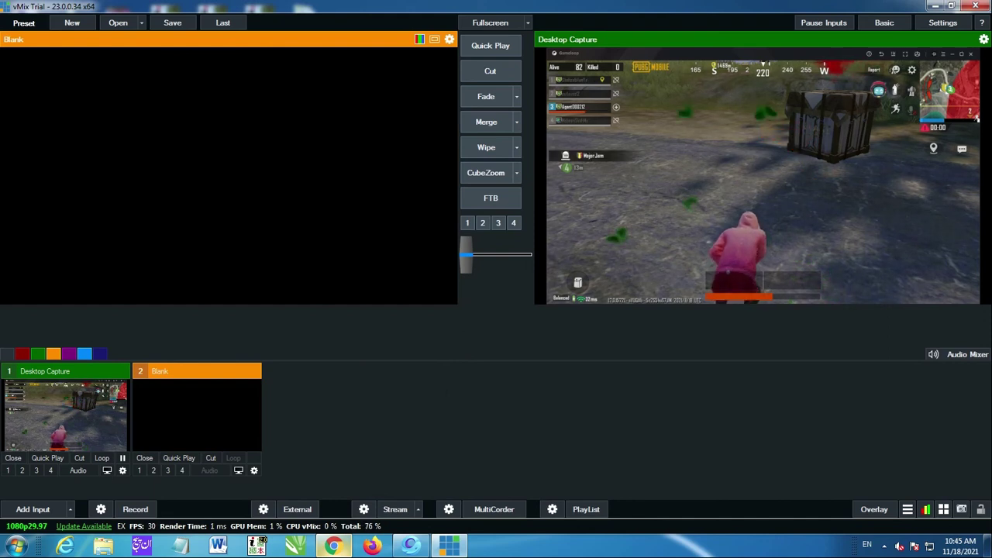
mouse_move(333, 547)
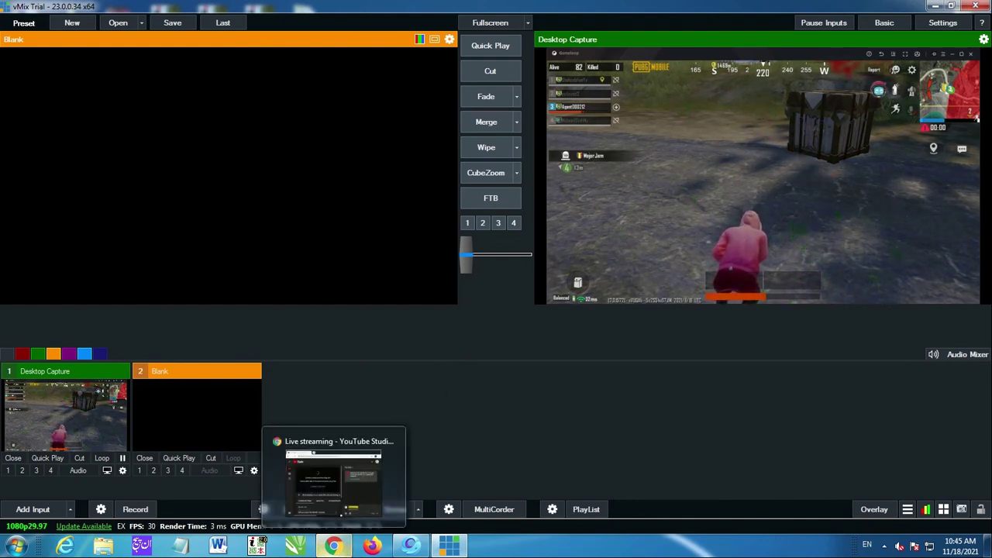
left_click(295, 504)
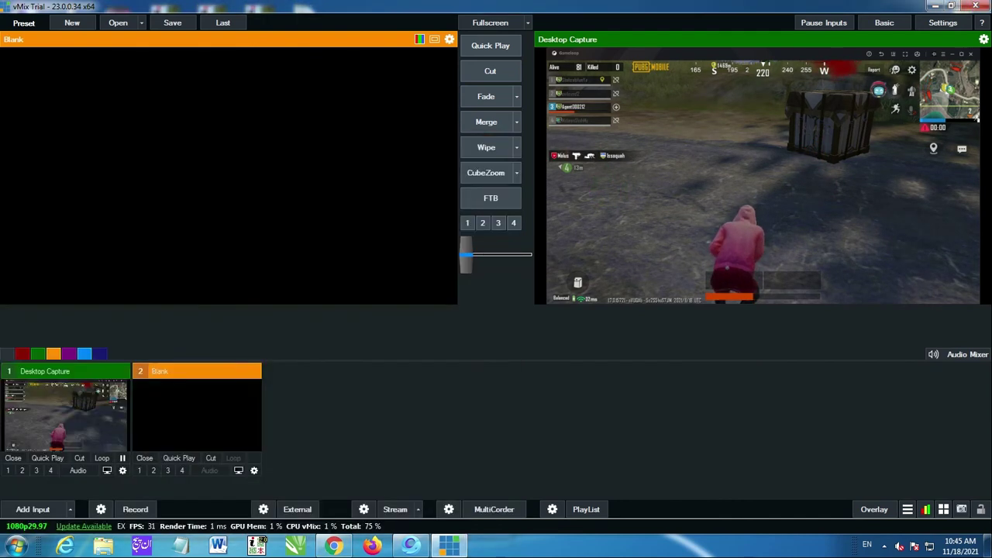
left_click(449, 546)
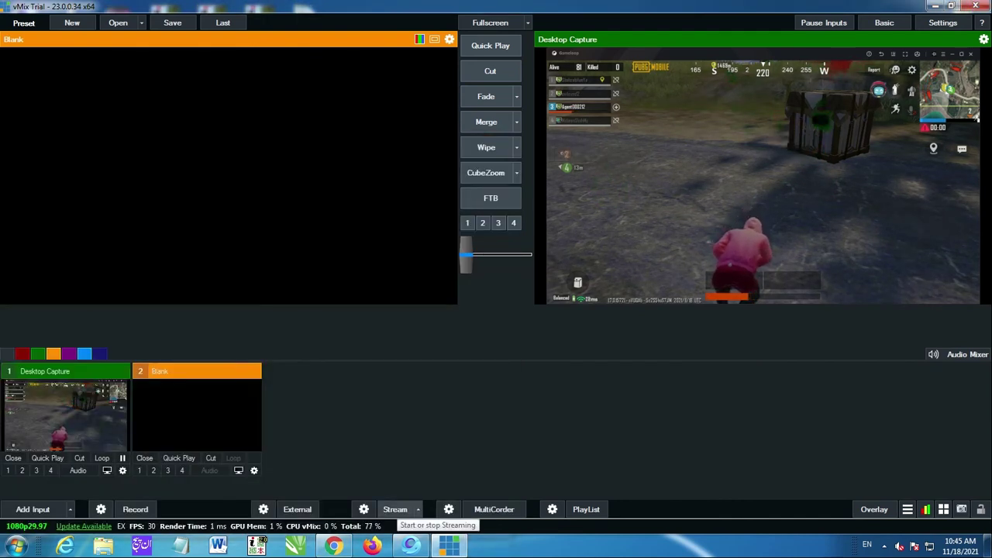
Switch to Gameloop, put the game in full screen, and return to vMix.
left_click(411, 546)
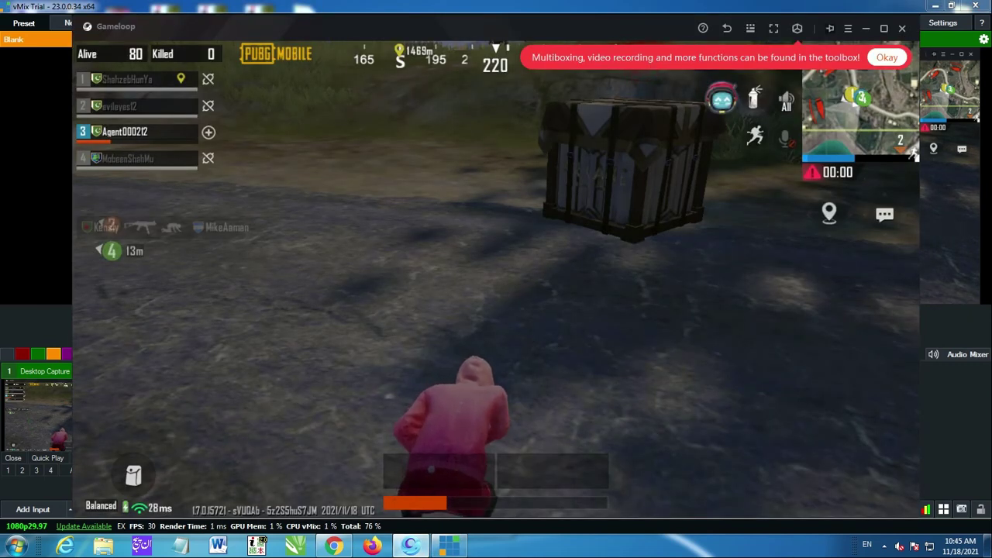
key("F11")
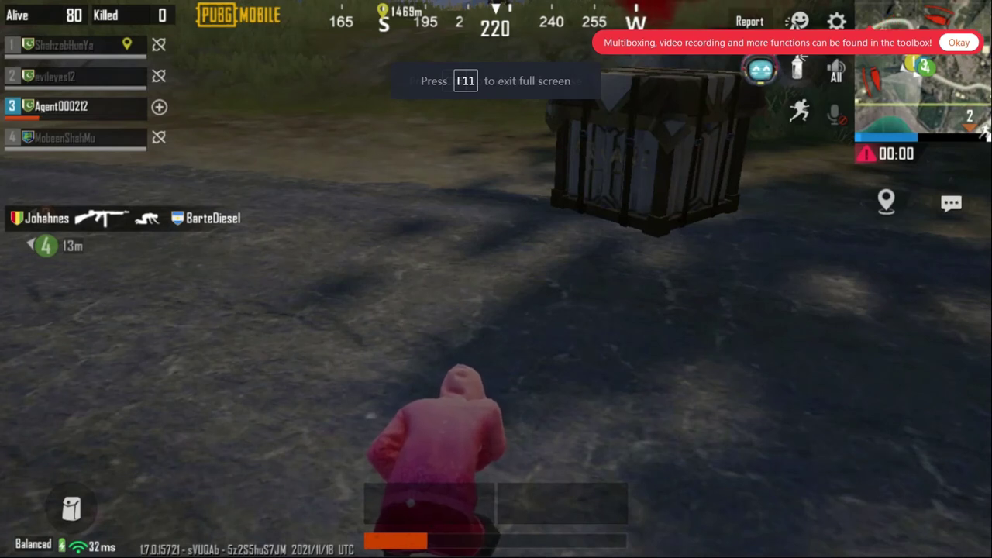
key("alt+Tab")
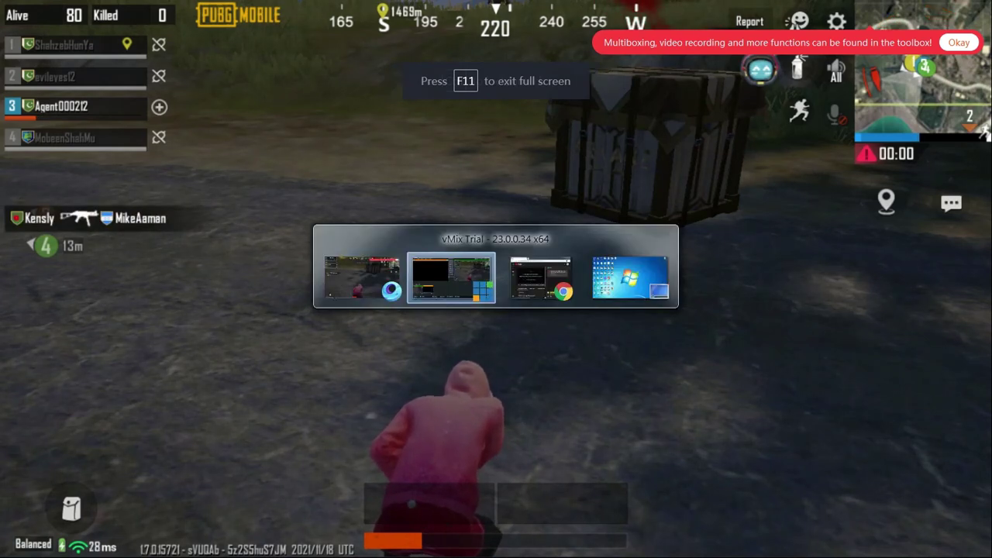
key("Tab")
key("Tab")
key("Tab")
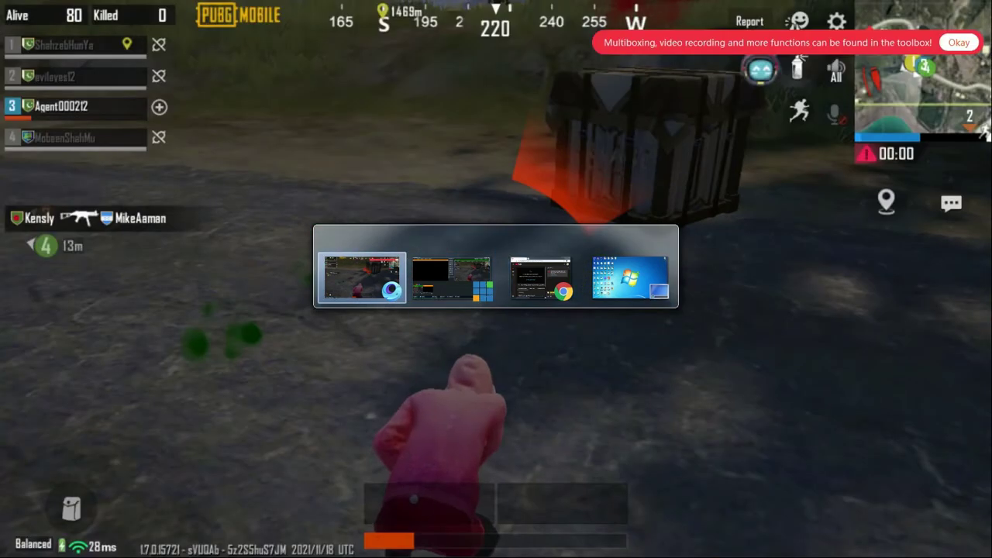
key("Tab")
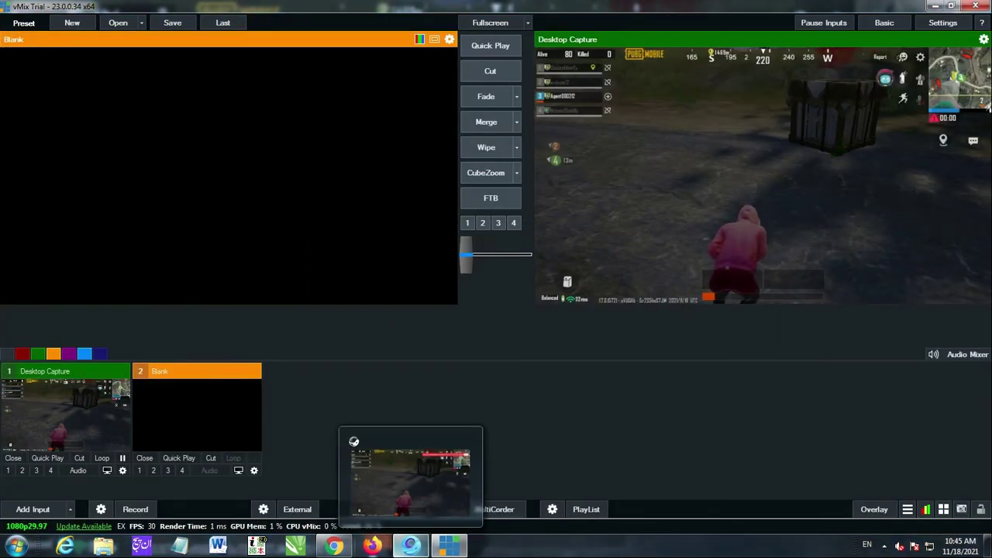
Start the stream in vMix and check the live preview in YouTube Studio.
left_click(333, 546)
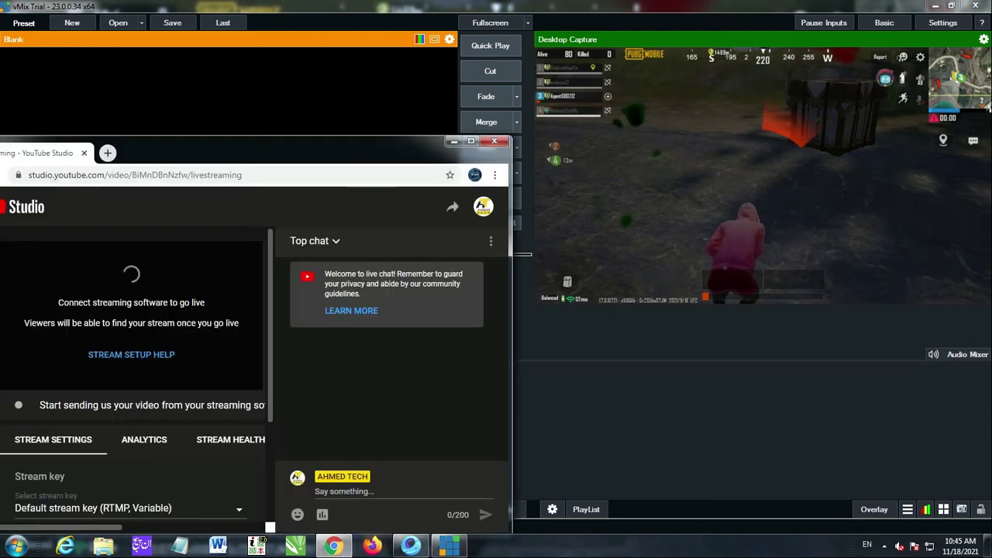
key("alt+Tab")
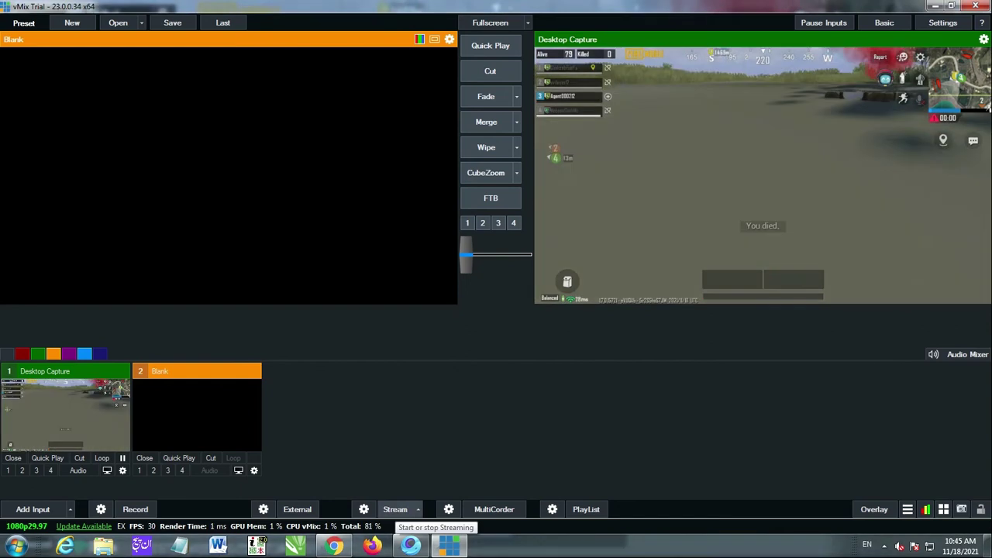
left_click(395, 510)
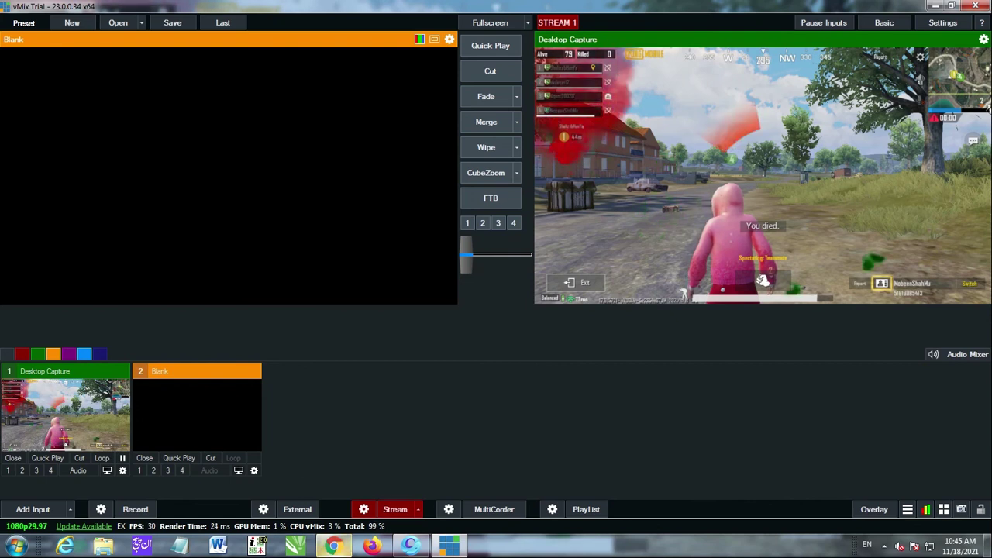
left_click(333, 547)
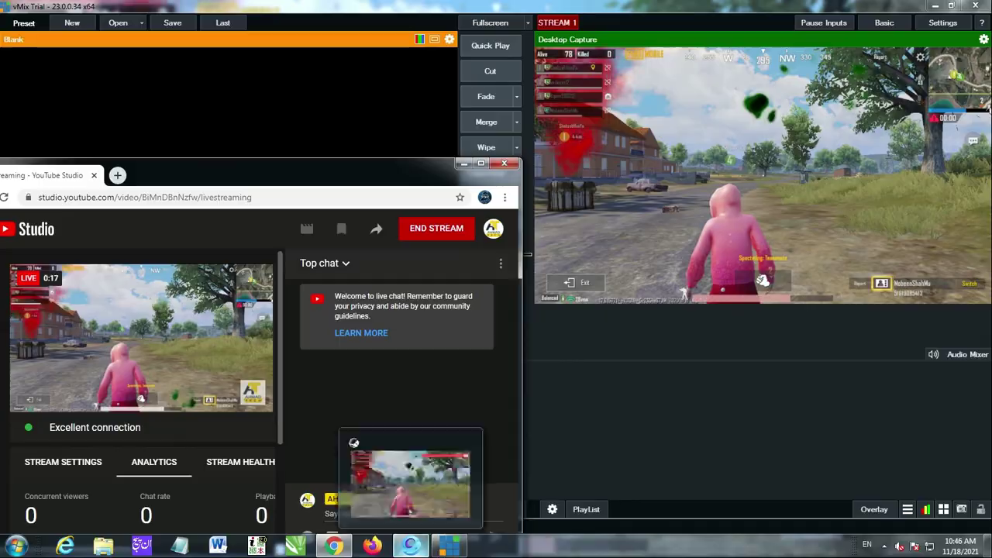
Take the Gameloop game out of full screen and switch back to vMix.
left_click(410, 547)
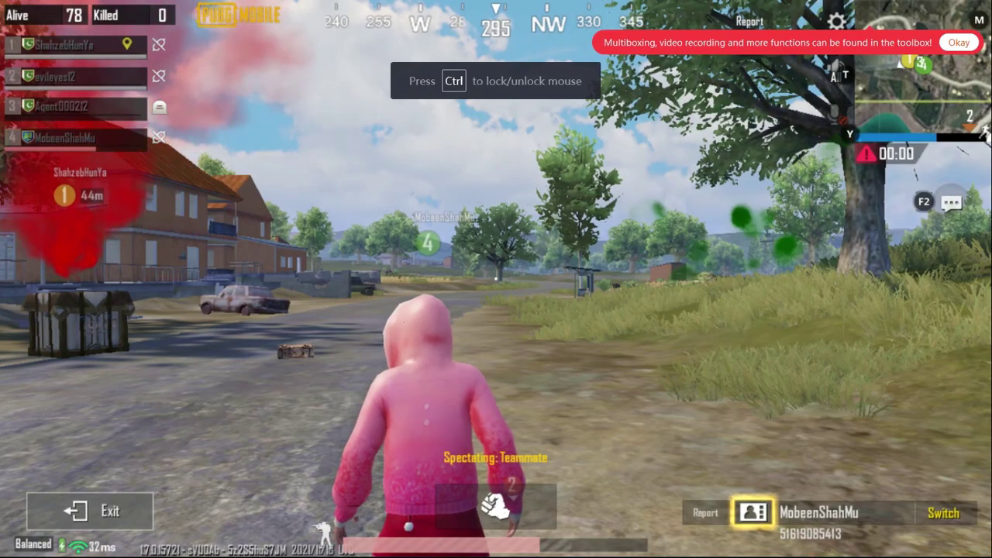
key("F11")
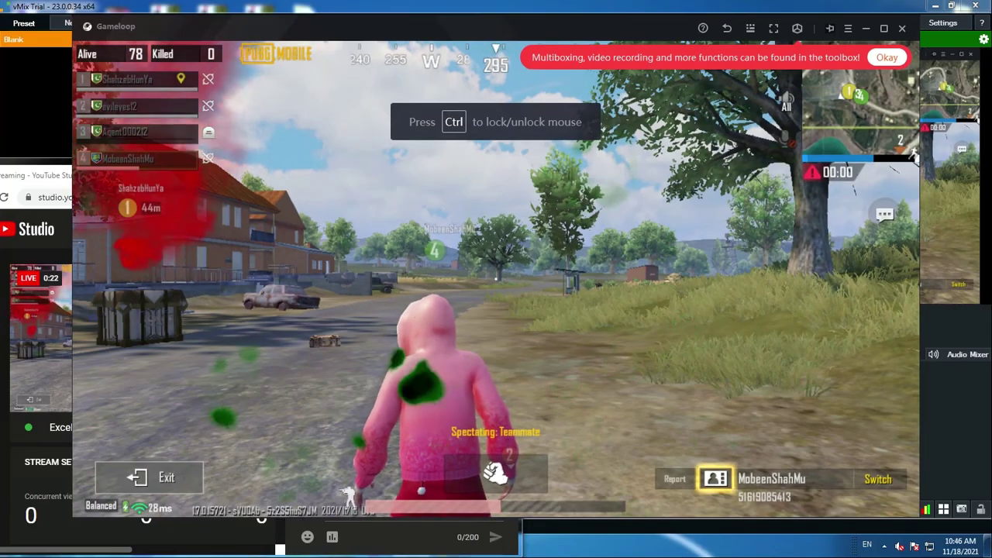
left_click(449, 547)
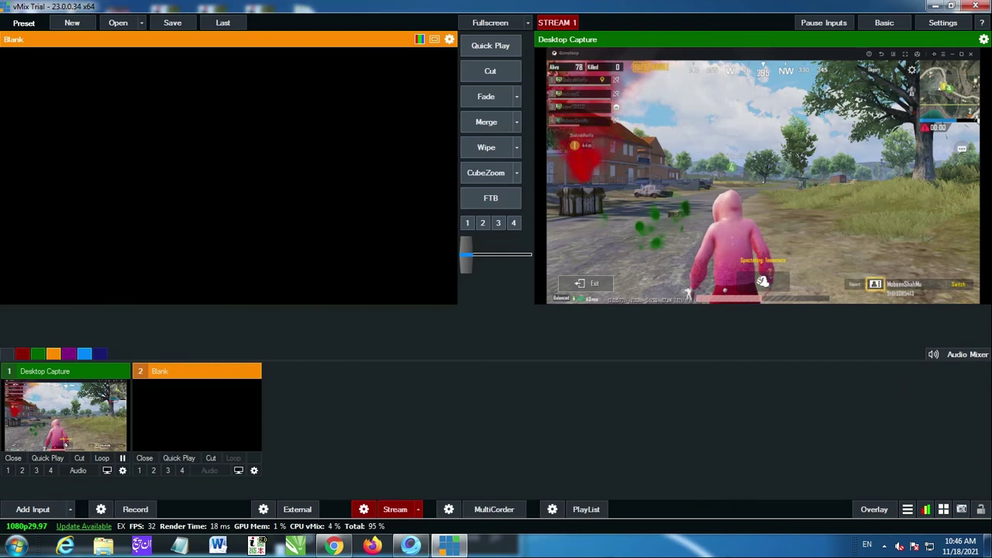
Compare the live preview in YouTube Studio with the game running in Gameloop.
left_click(333, 546)
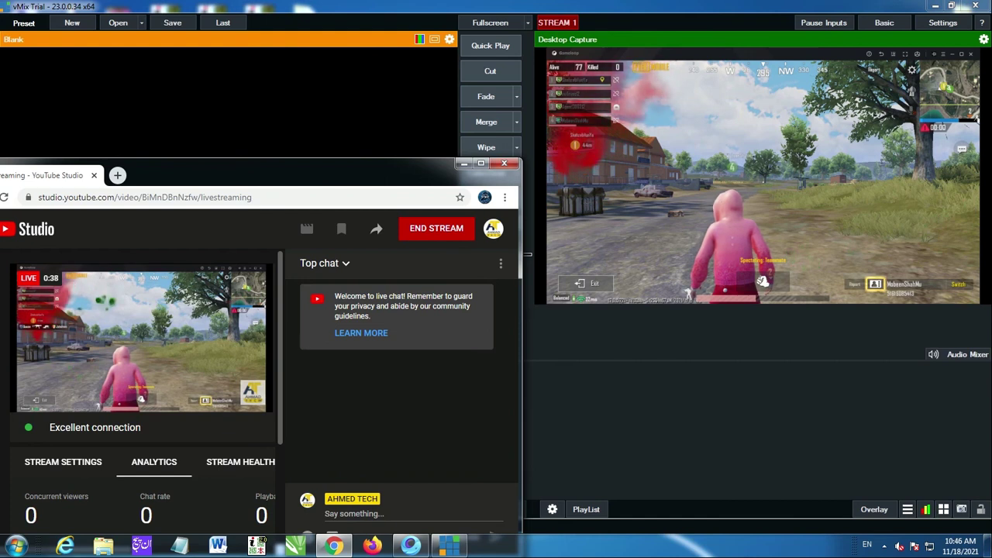
key("alt+Tab")
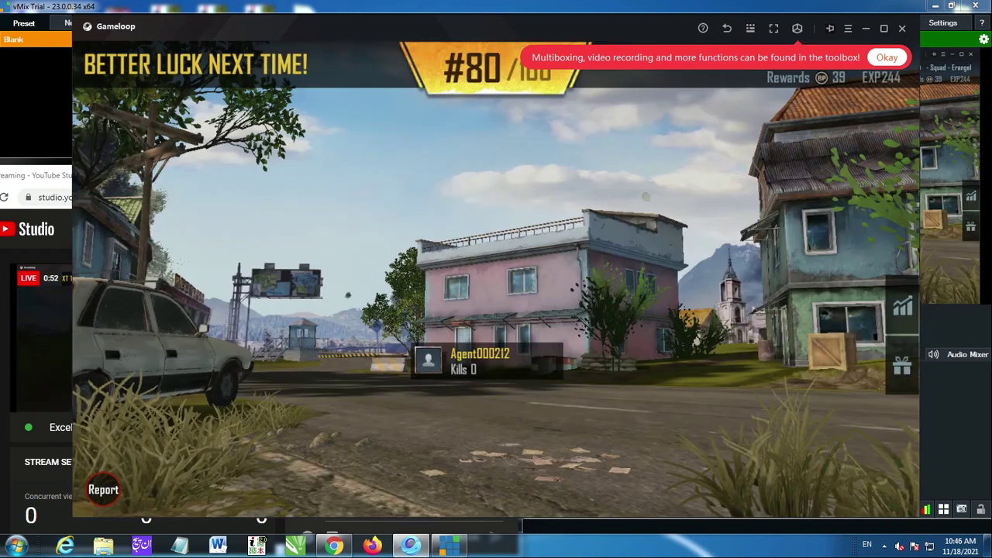
key("alt+Tab")
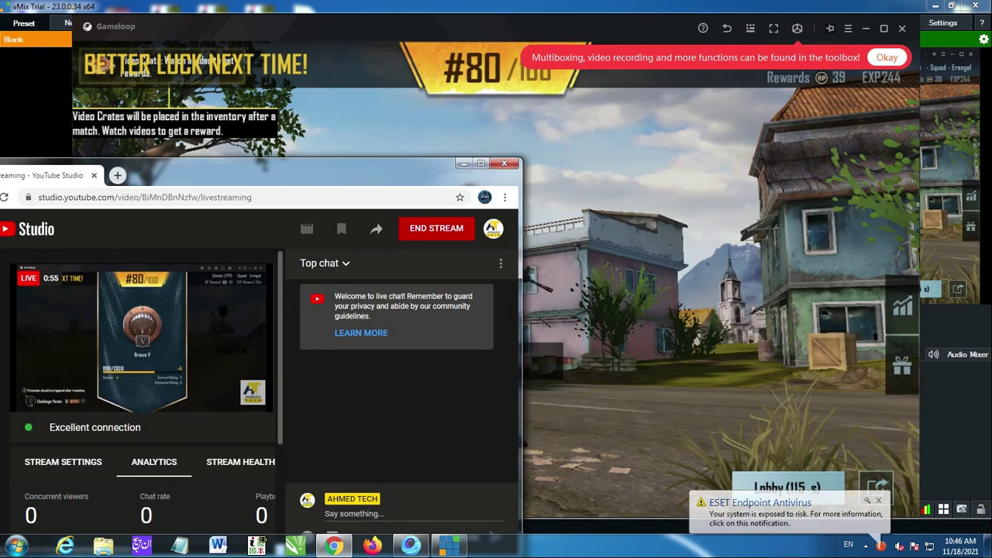